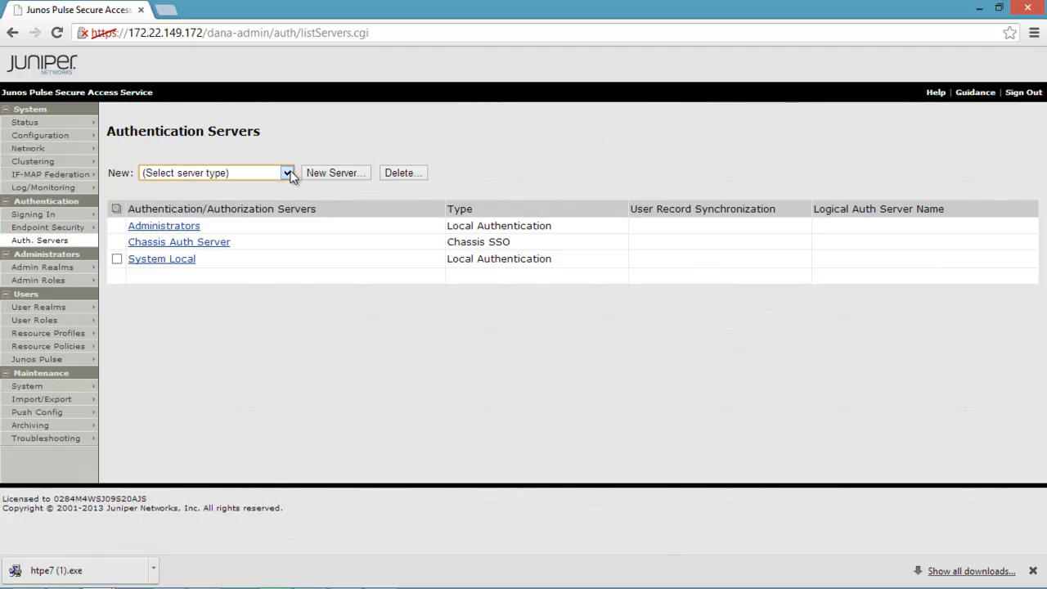
# Create a new authentication server of type LDAP Server and name it bbtest2.
pyautogui.click(190, 240)
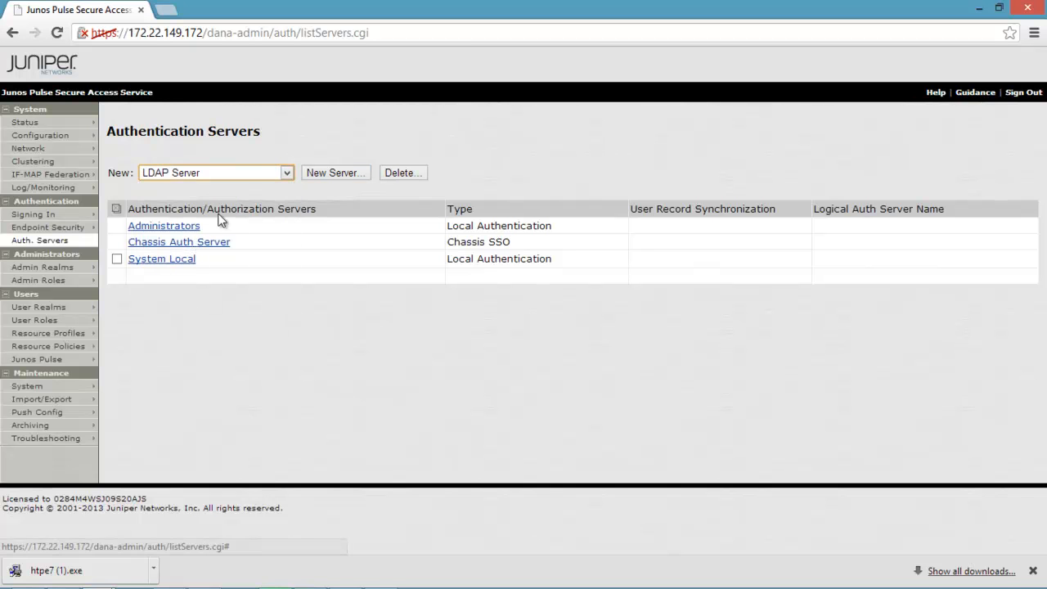
pyautogui.click(350, 176)
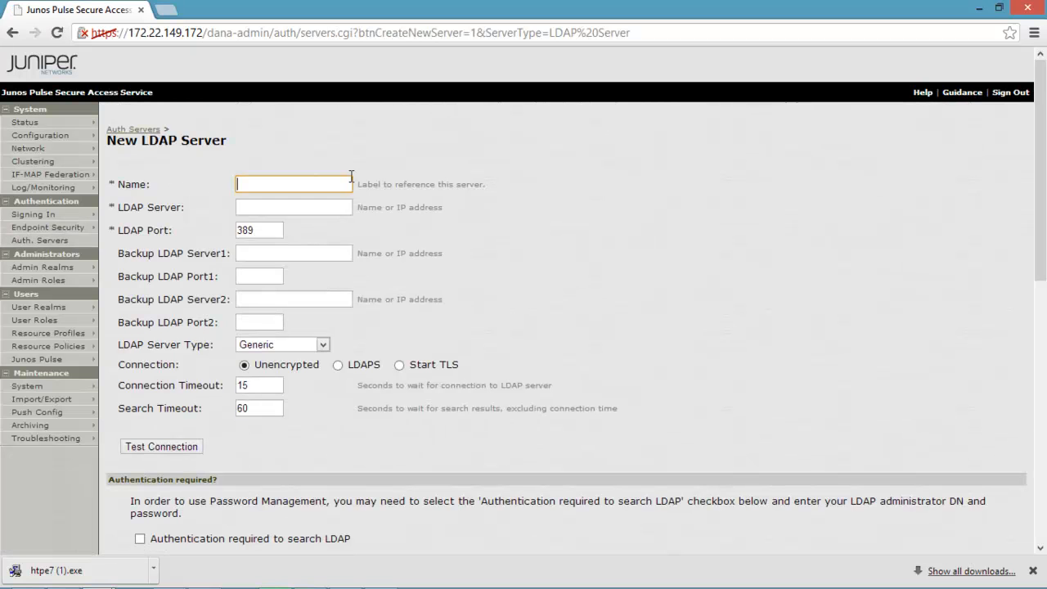
pyautogui.click(319, 184)
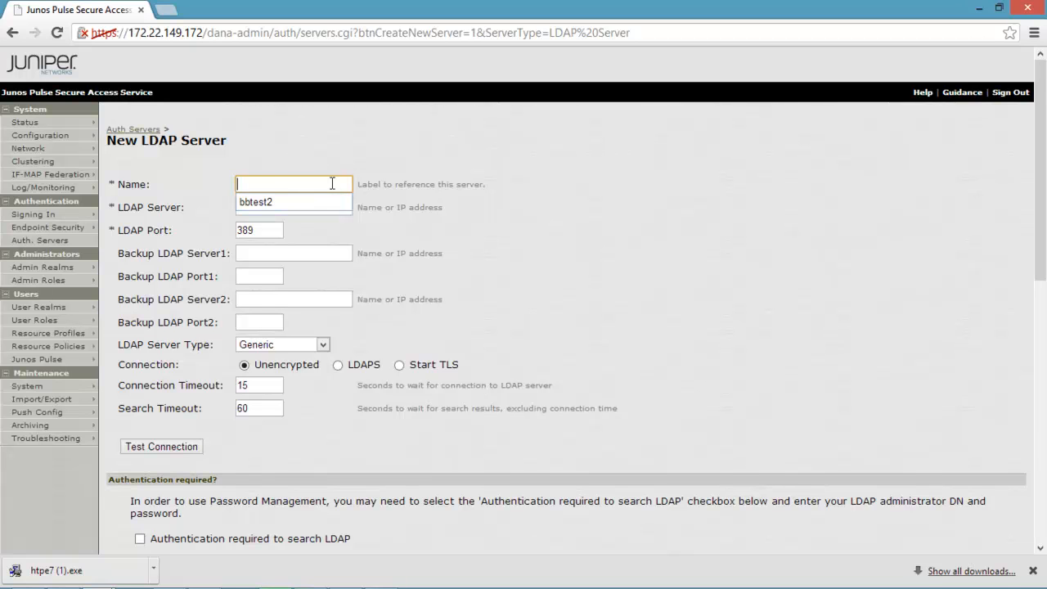
pyautogui.write('bbtest2')
pyautogui.click(426, 148)
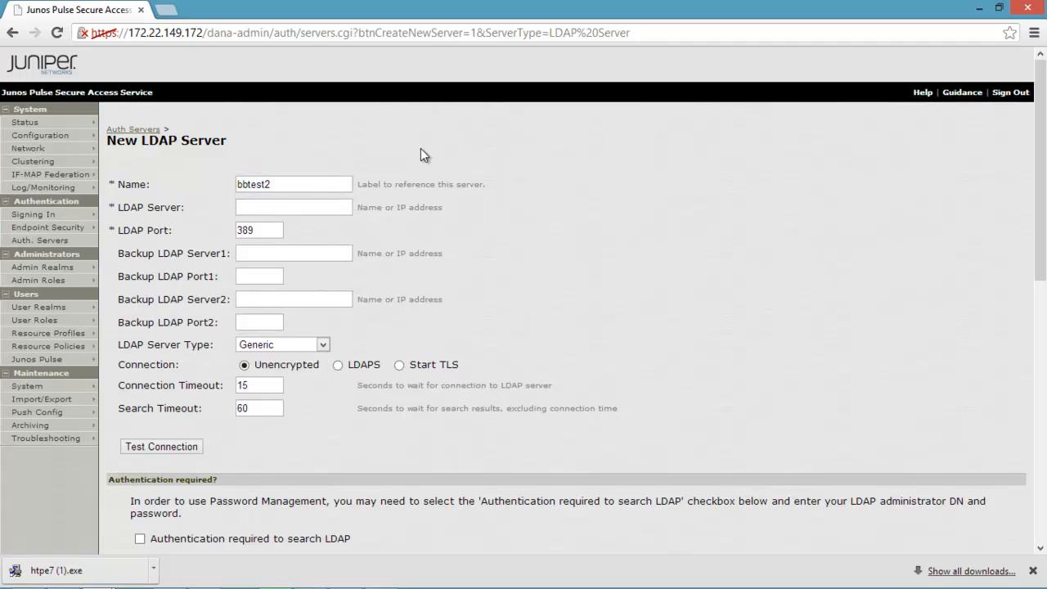
# Set the LDAP server address to 172.22.150.38.
pyautogui.click(332, 205)
pyautogui.write('172.')
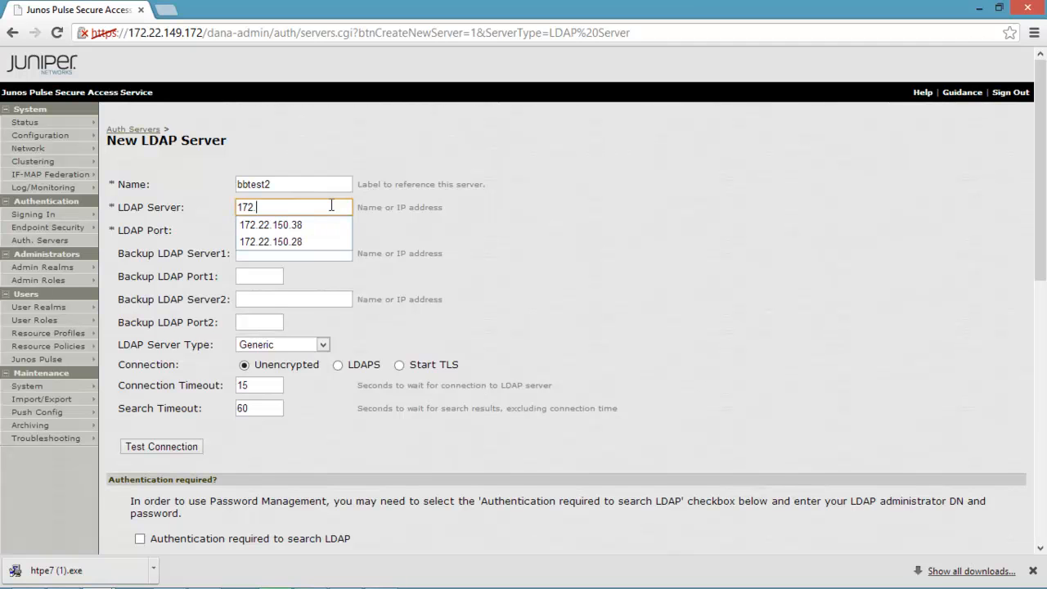
pyautogui.write('22.150.3')
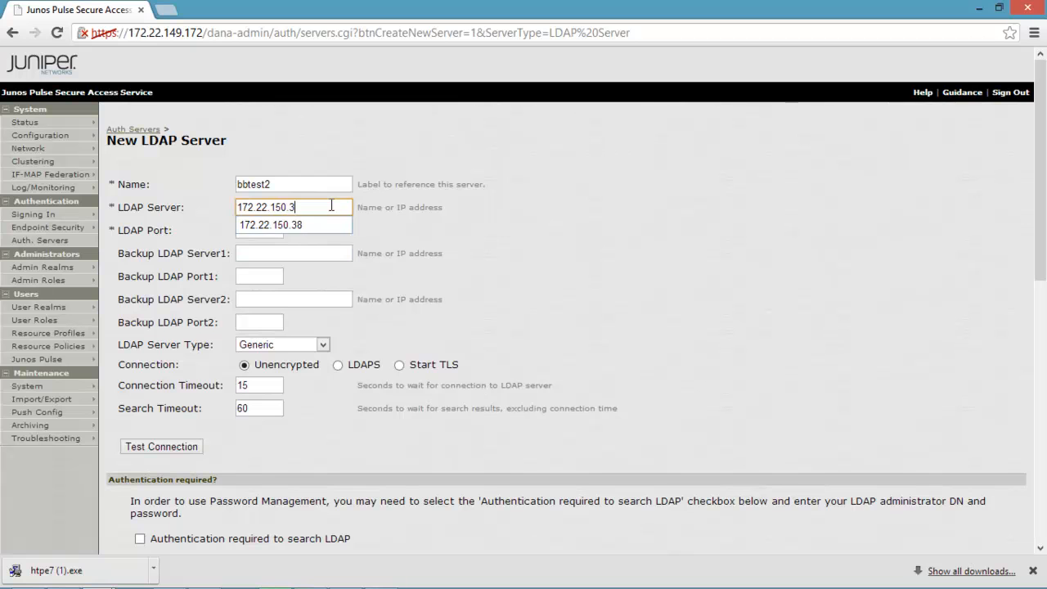
pyautogui.write('8')
pyautogui.press('Tab')
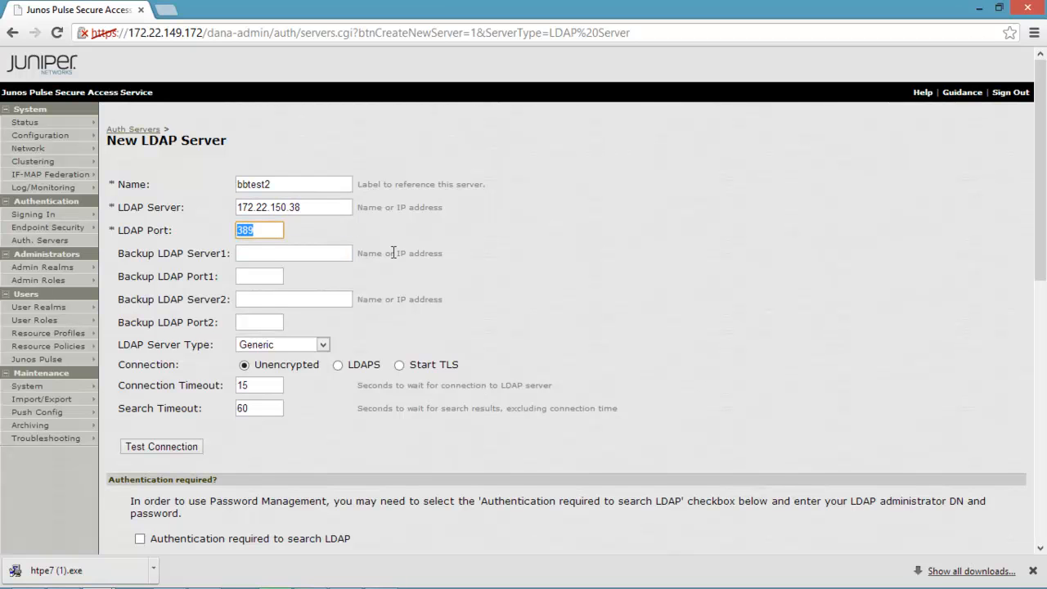
pyautogui.click(466, 250)
pyautogui.click(317, 253)
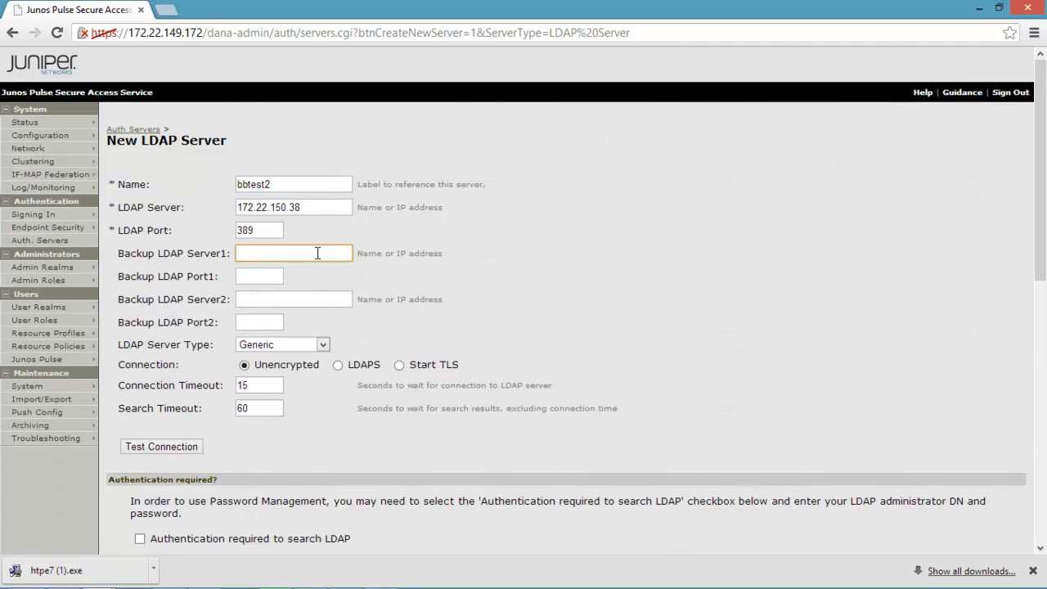
pyautogui.write('f')
pyautogui.press('BackSpace')
pyautogui.click(554, 240)
# Set the LDAP server type to Active Directory and test the unencrypted connection to the server.
pyautogui.click(325, 344)
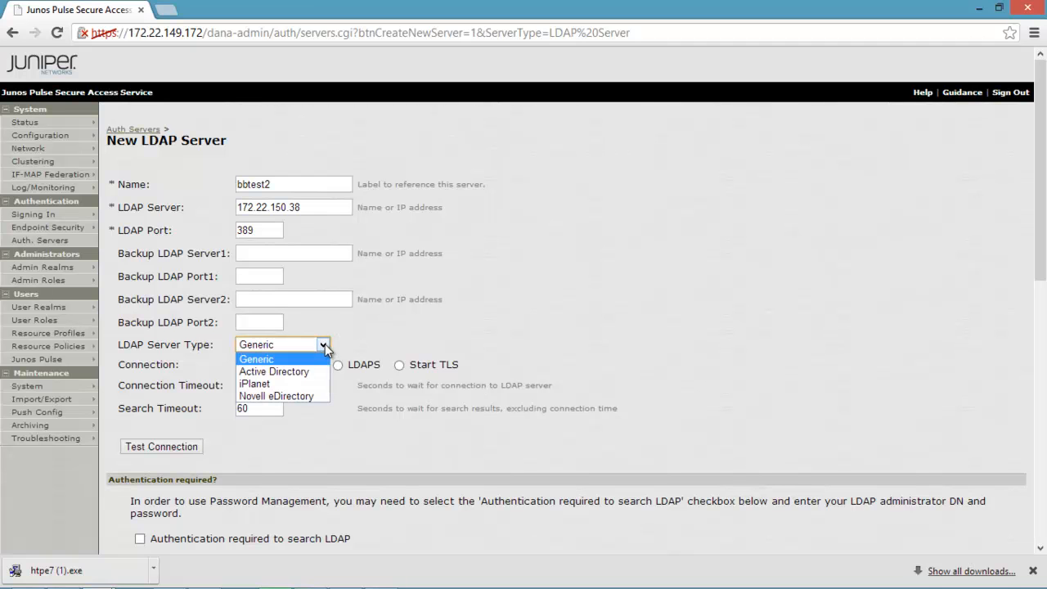
pyautogui.click(308, 375)
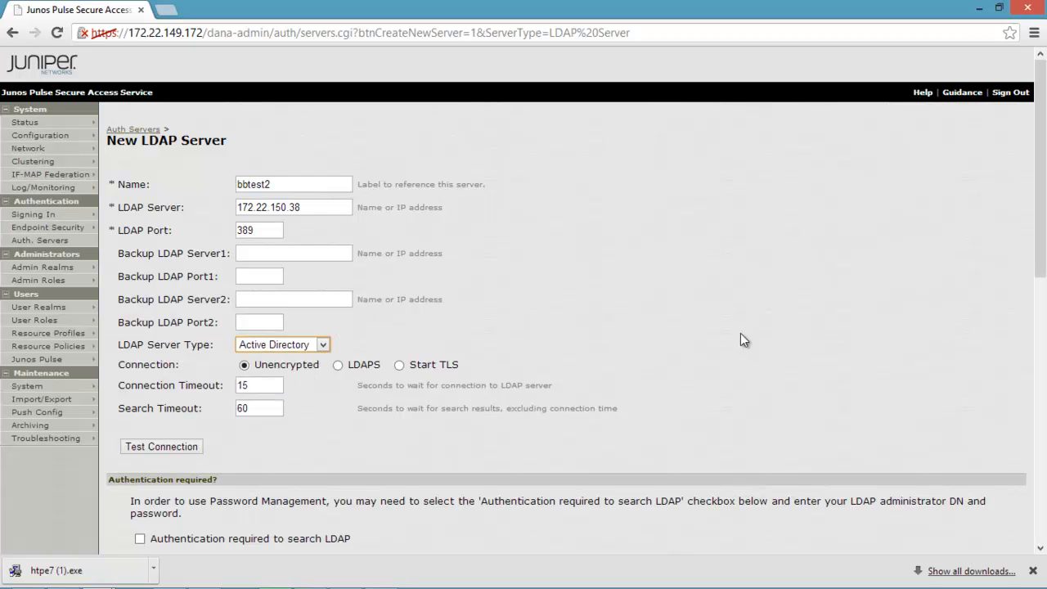
pyautogui.scroll(-2, 727, 273)
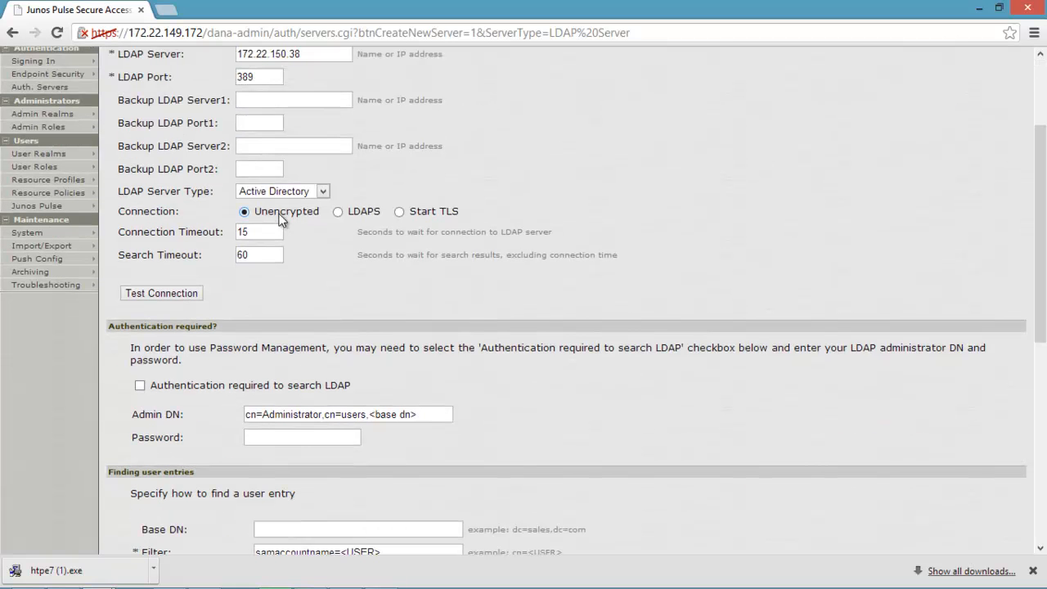
pyautogui.click(268, 231)
pyautogui.click(266, 256)
pyautogui.click(168, 297)
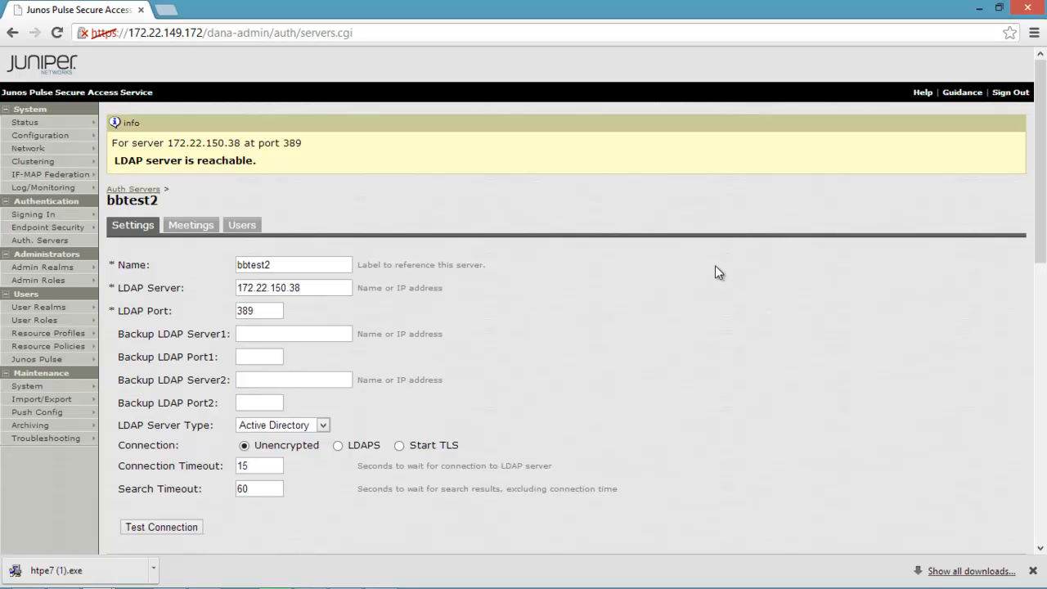
# Require authentication to search LDAP, entering Admin DN cn=Administrator,cn=users,dc=bbtest2,dc=net and the administrator password.
pyautogui.scroll(-1, 752, 224)
pyautogui.scroll(-5, 753, 222)
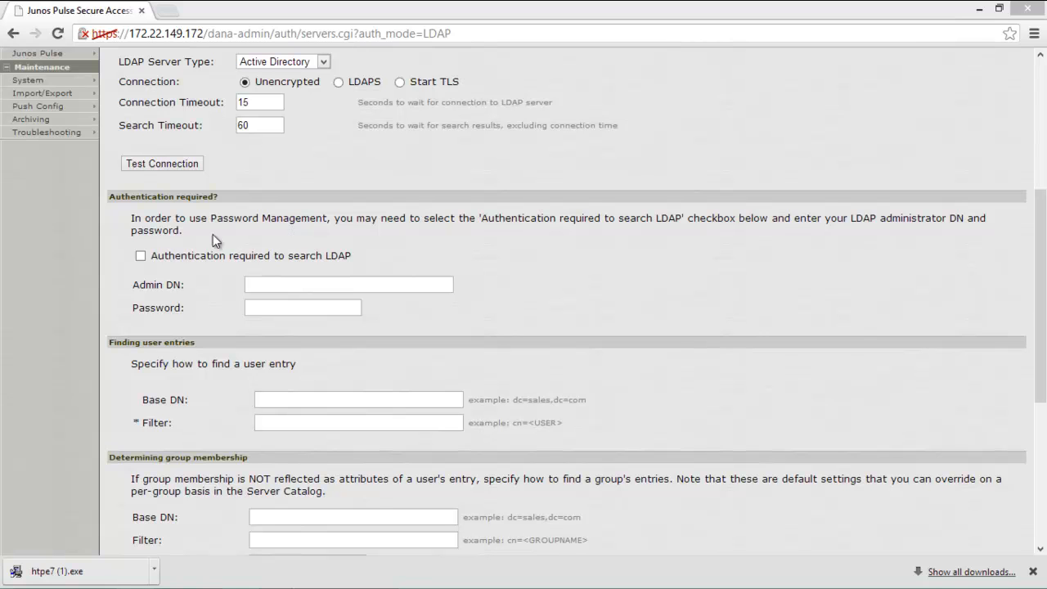
pyautogui.click(141, 254)
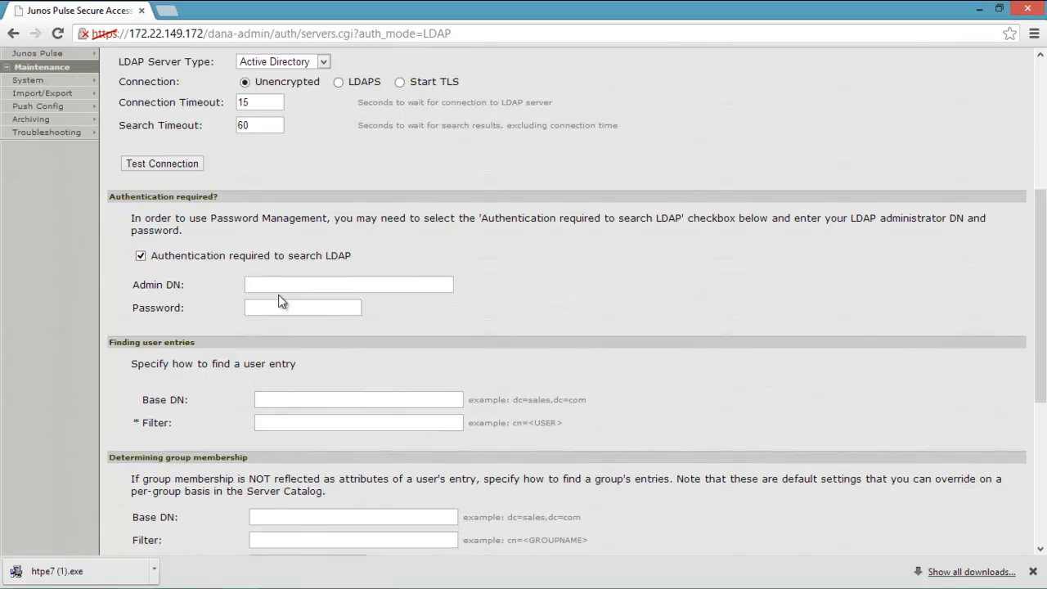
pyautogui.click(320, 283)
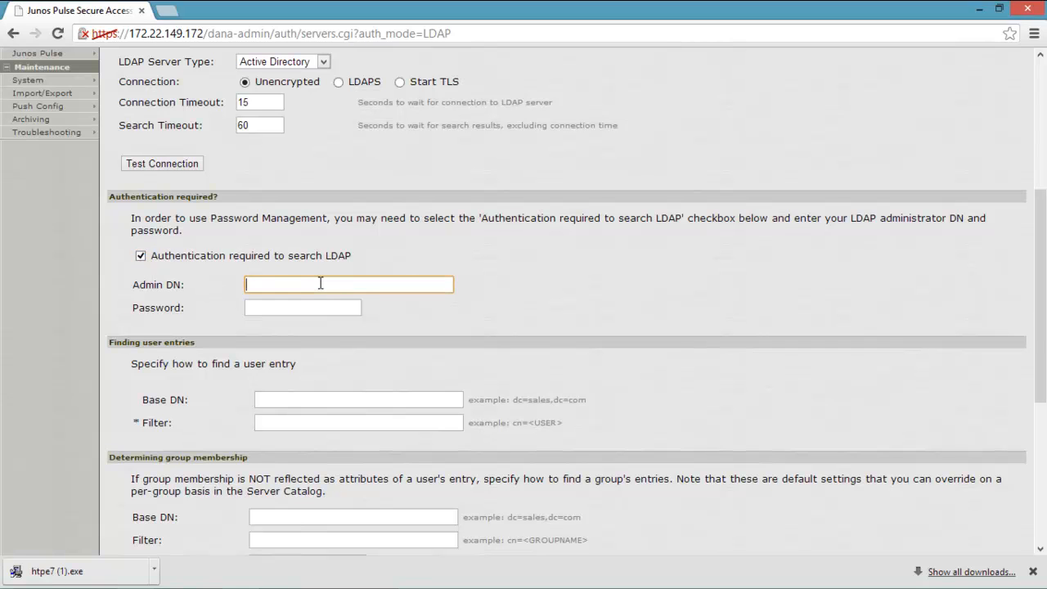
pyautogui.write('cn')
pyautogui.click(327, 302)
# For finding user entries, set the Base DN to dc=bbtest2,dc=net and the filter to samaccountname=<USERNAME>.
pyautogui.click(330, 397)
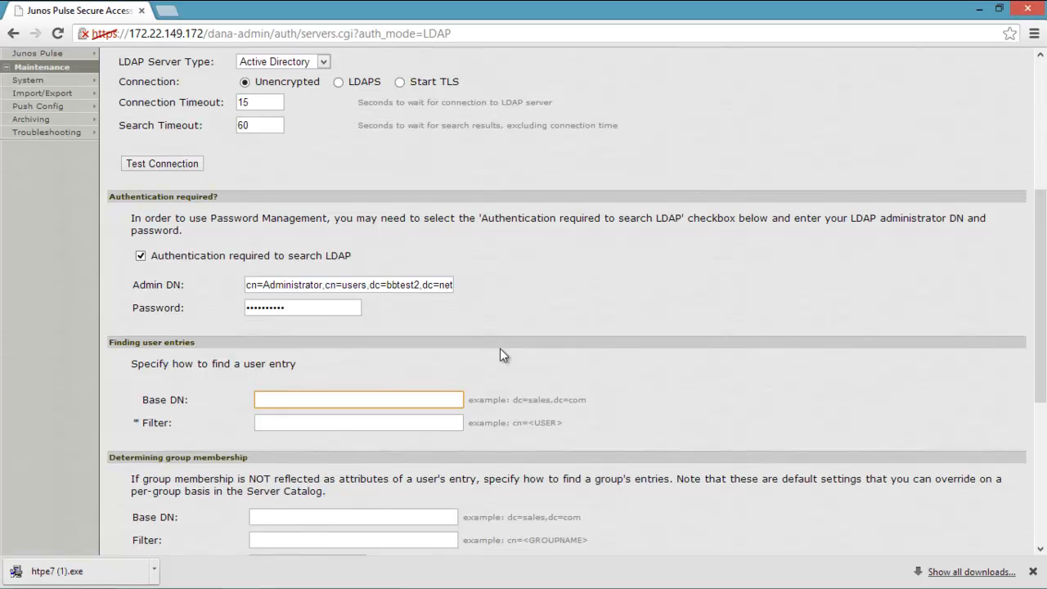
pyautogui.write('dc')
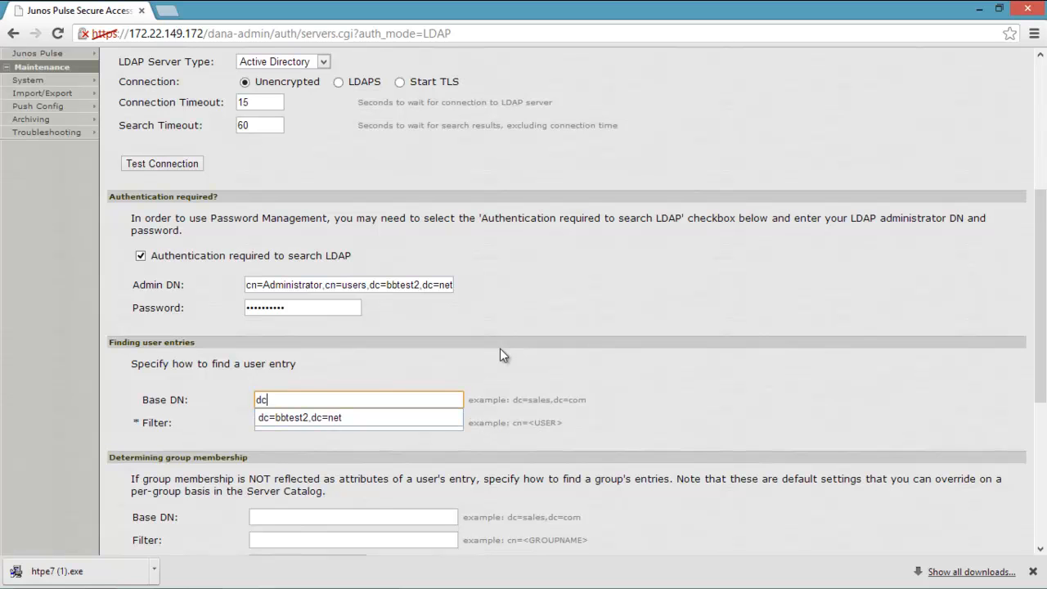
pyautogui.press('Down')
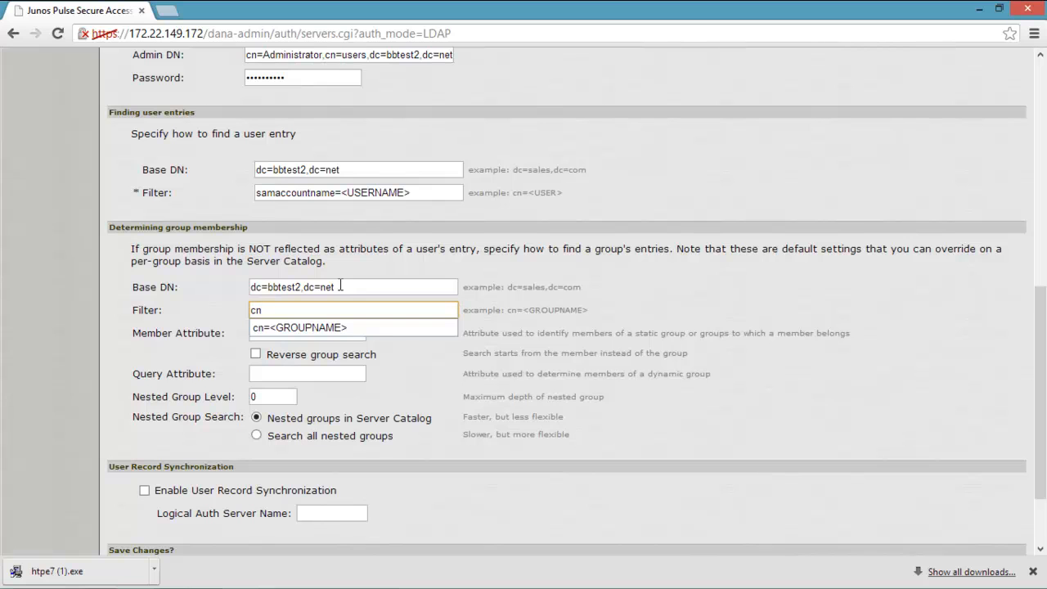
# For group membership, set the Base DN to dc=bbtest2,dc=net, the filter to cn=<GROUPNAME> and the member attribute to member.
pyautogui.press('Down')
pyautogui.press('Tab')
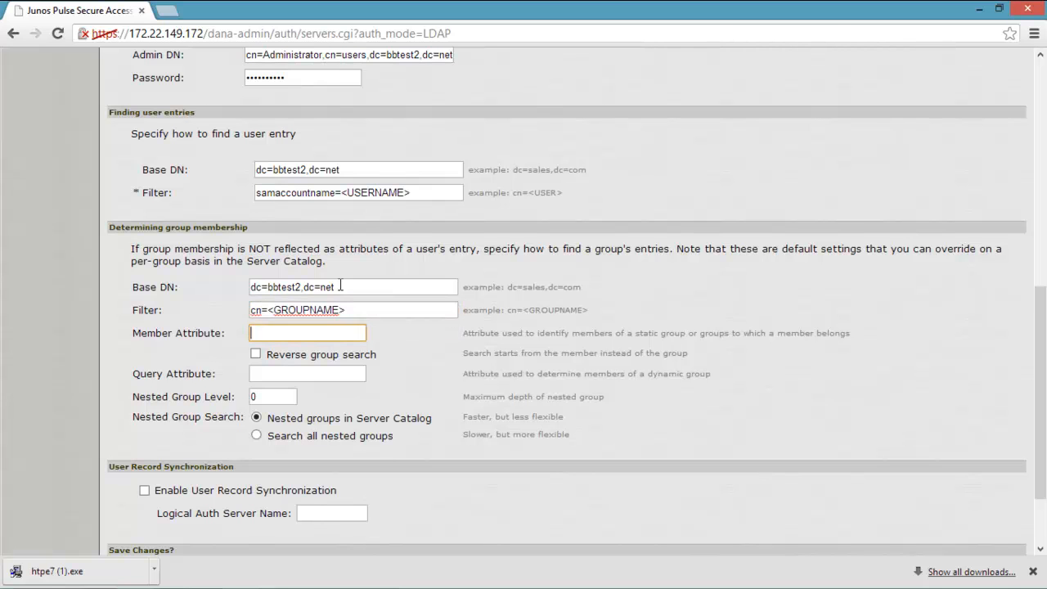
pyautogui.write('member')
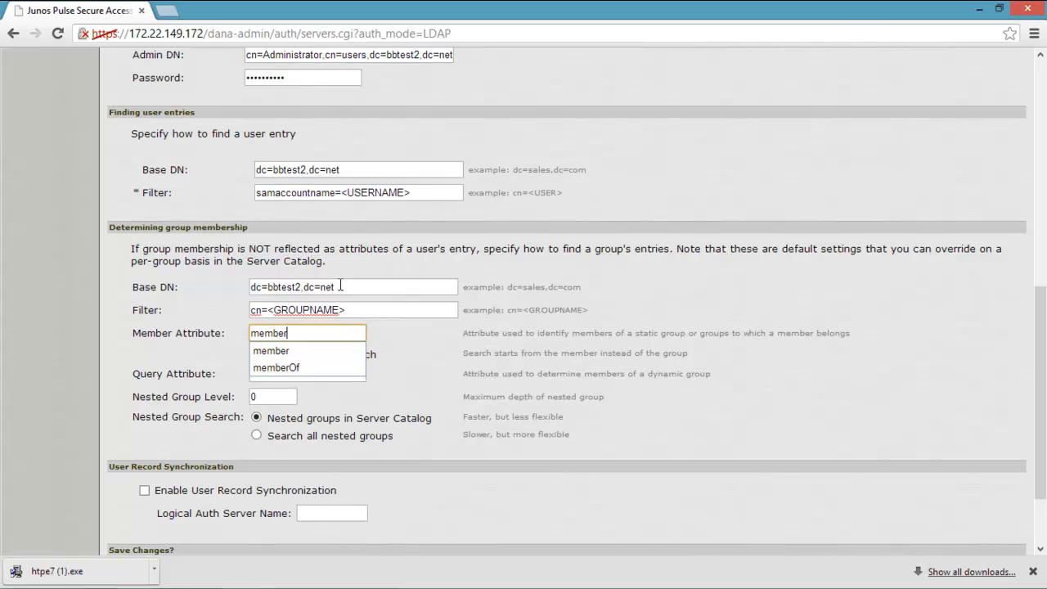
pyautogui.press('Tab')
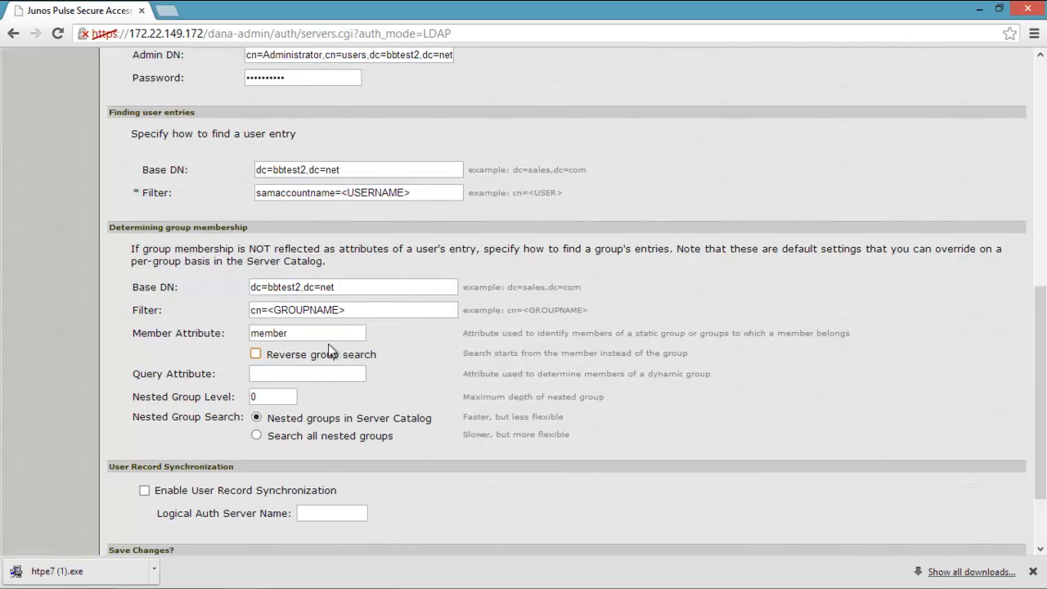
# Review the member attribute, query attribute and nested group level settings, and save the LDAP server configuration.
pyautogui.scroll(-2, 335, 290)
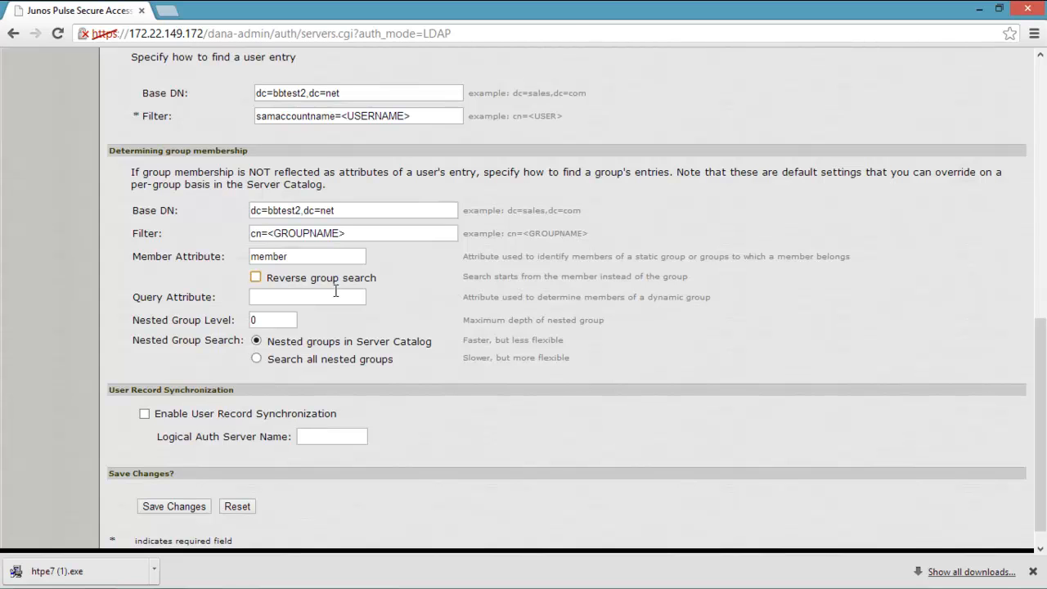
pyautogui.click(340, 300)
pyautogui.scroll(-1, 803, 306)
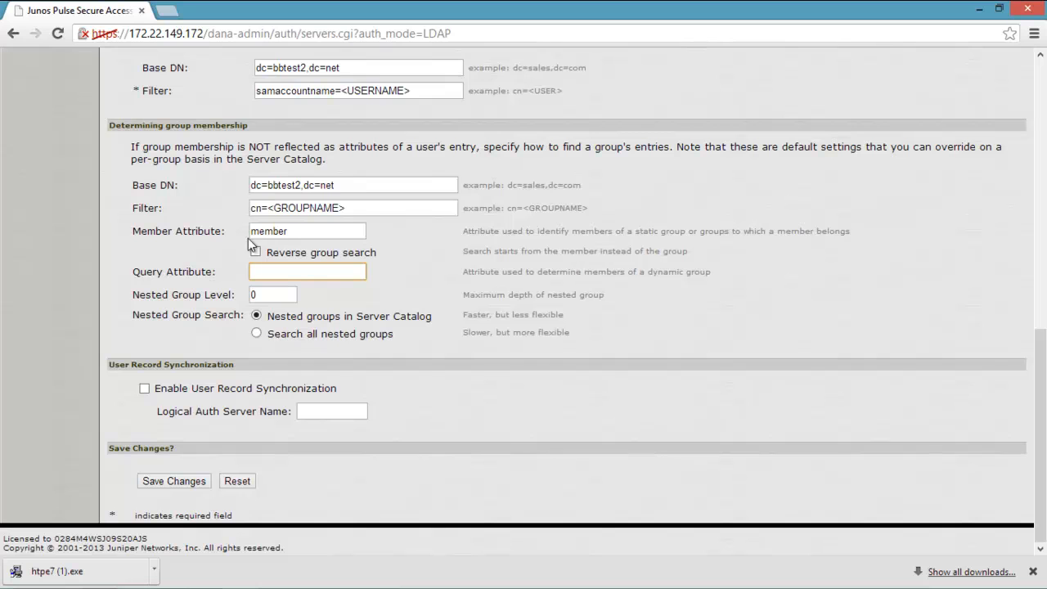
pyautogui.click(328, 231)
pyautogui.click(314, 272)
pyautogui.click(267, 296)
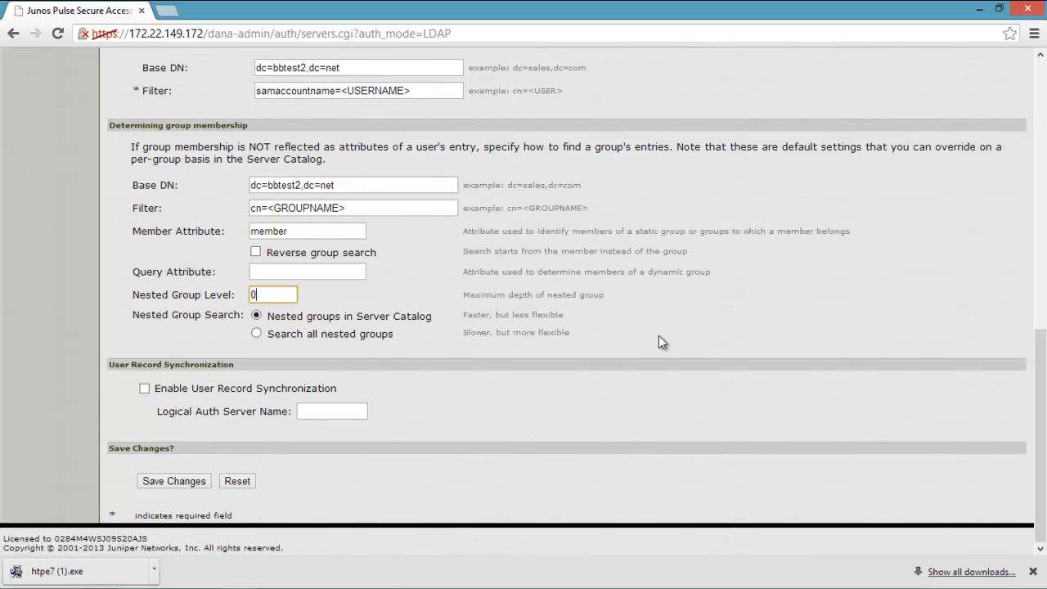
pyautogui.click(187, 483)
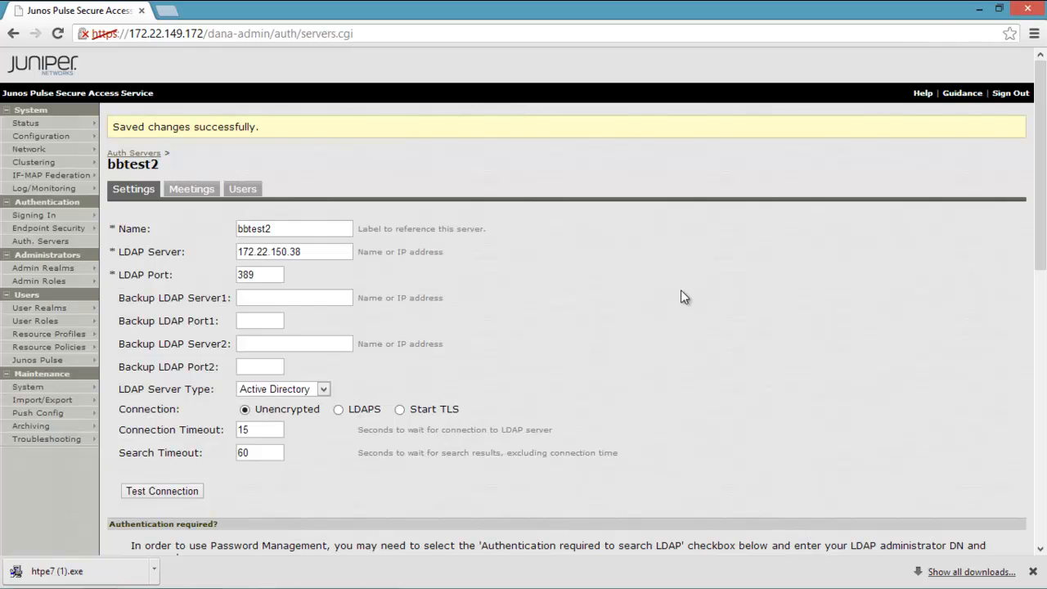
# Search the LDAP server for groups from the bbtest2 Server Catalog and look through the matching DNs.
pyautogui.scroll(-15, 936, 292)
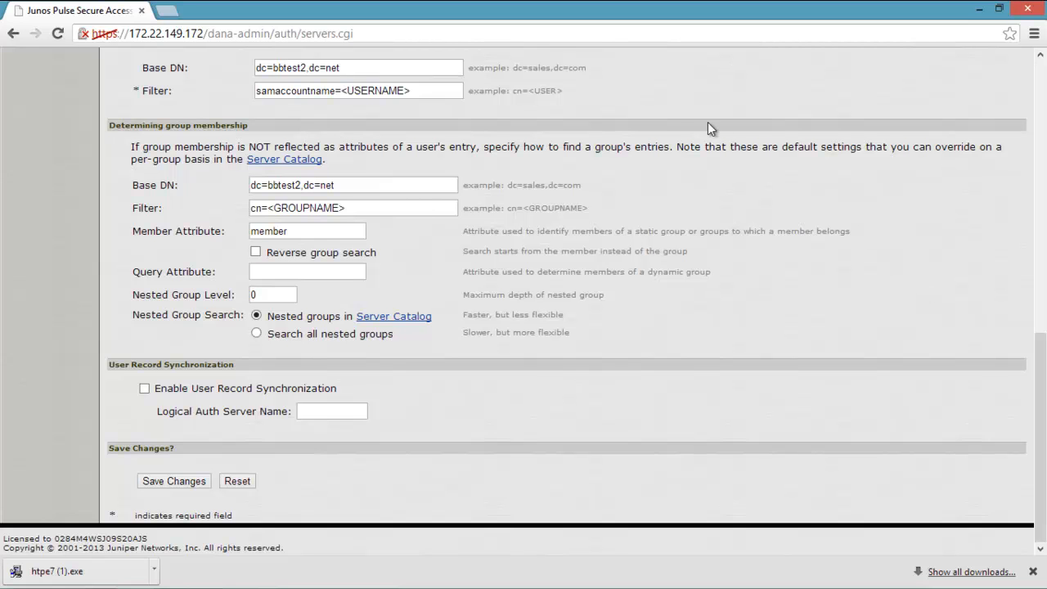
pyautogui.click(293, 159)
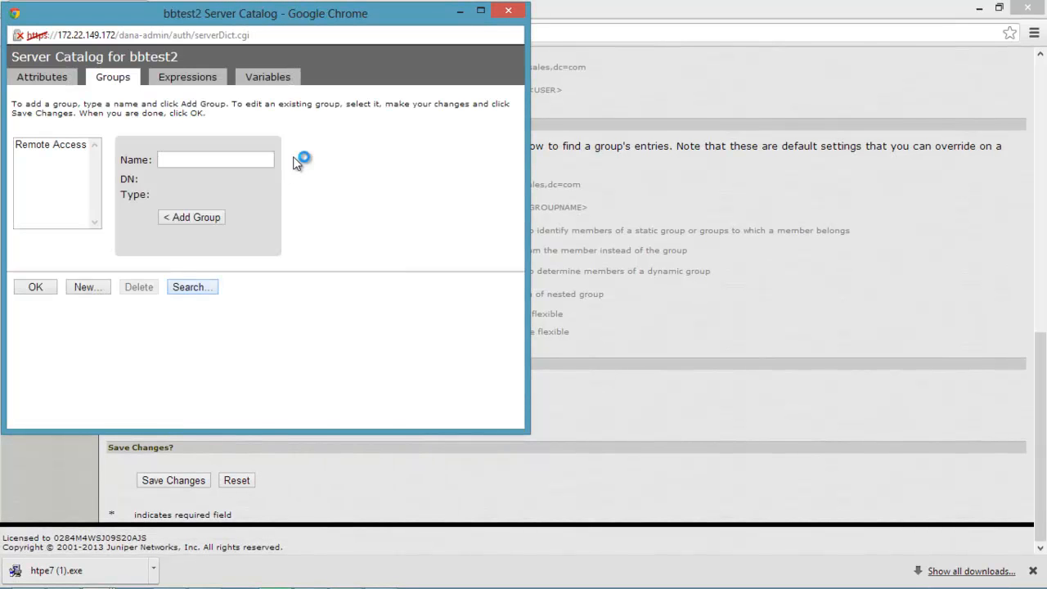
pyautogui.click(196, 287)
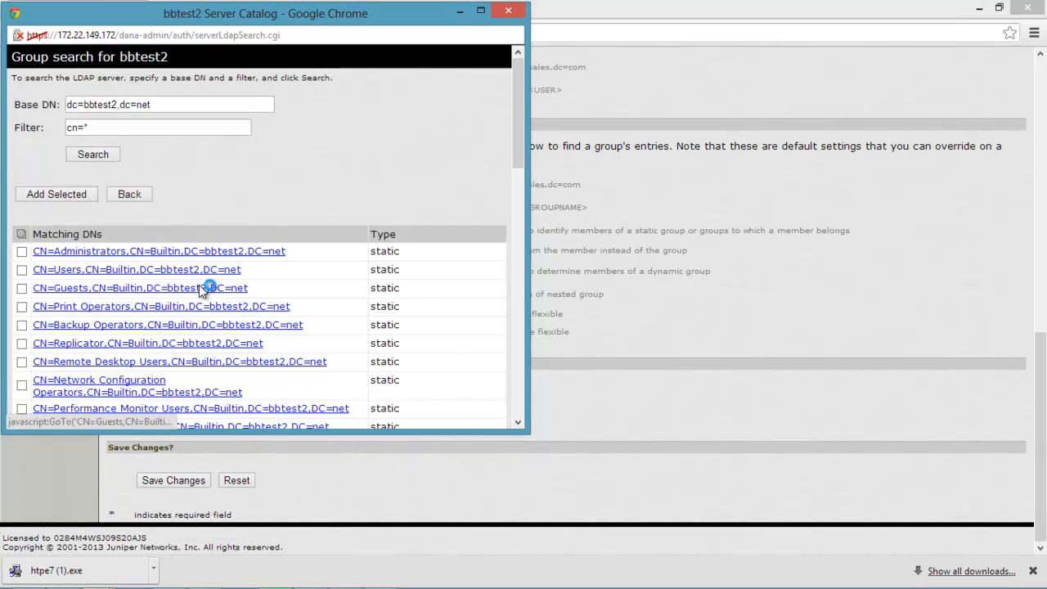
pyautogui.scroll(-15, 455, 249)
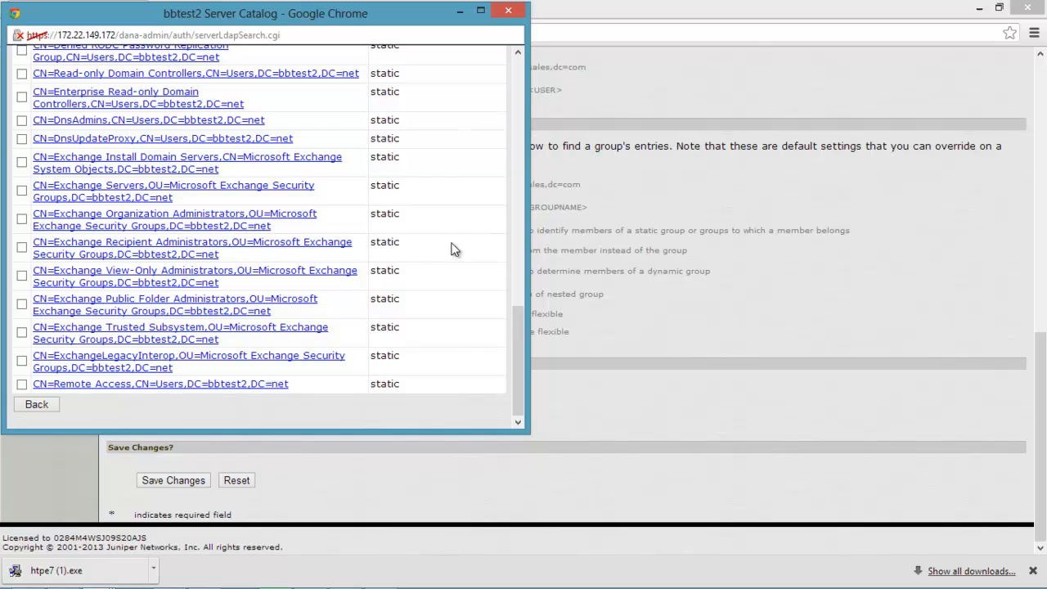